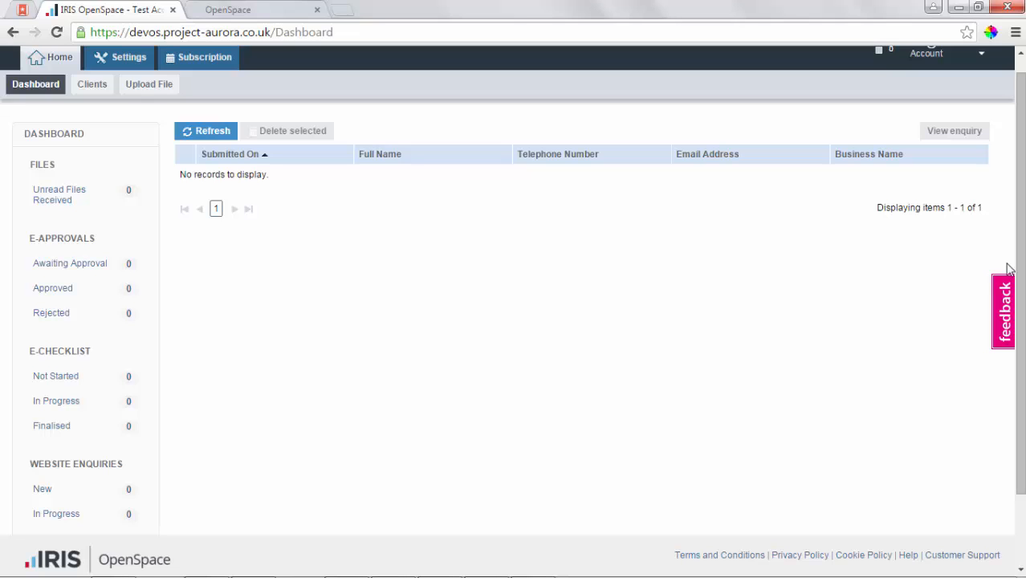
# Show the enquiry form's HTML code in the Enquiry Form section of the customisation settings and look through it
pyautogui.moveTo(1020, 270); pyautogui.dragTo(1020, 339)
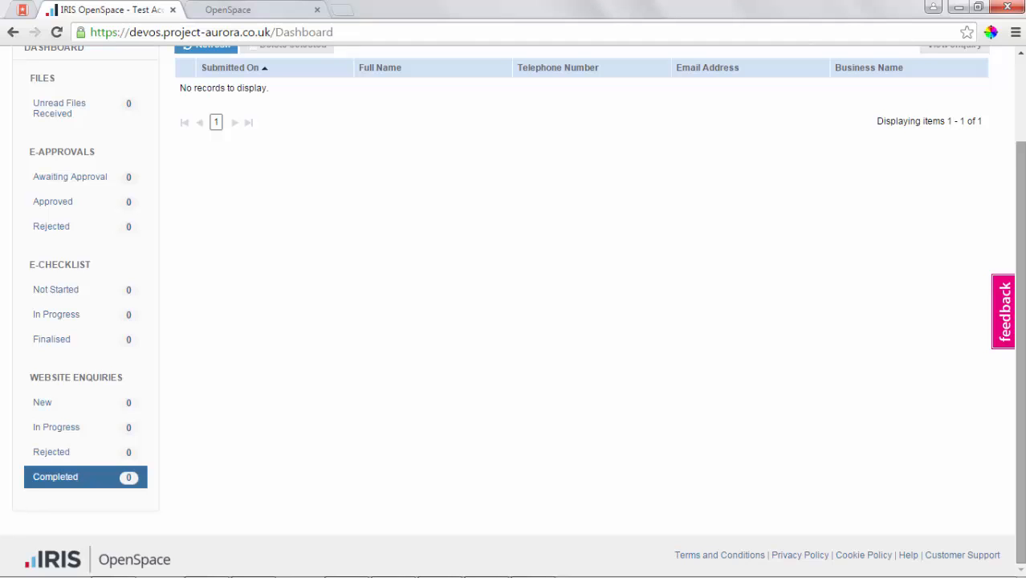
pyautogui.moveTo(1021, 369); pyautogui.dragTo(1017, 213)
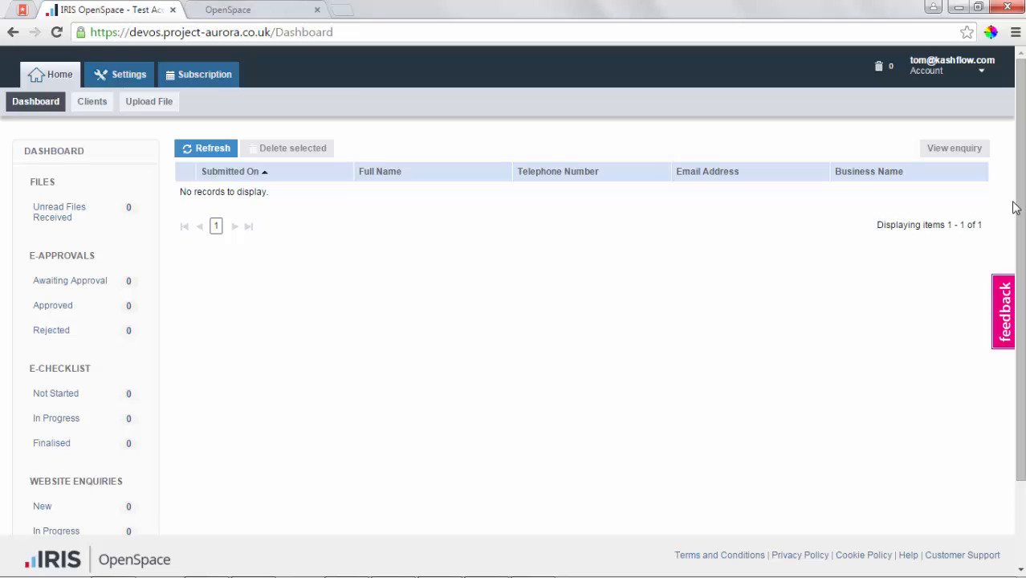
pyautogui.click(119, 75)
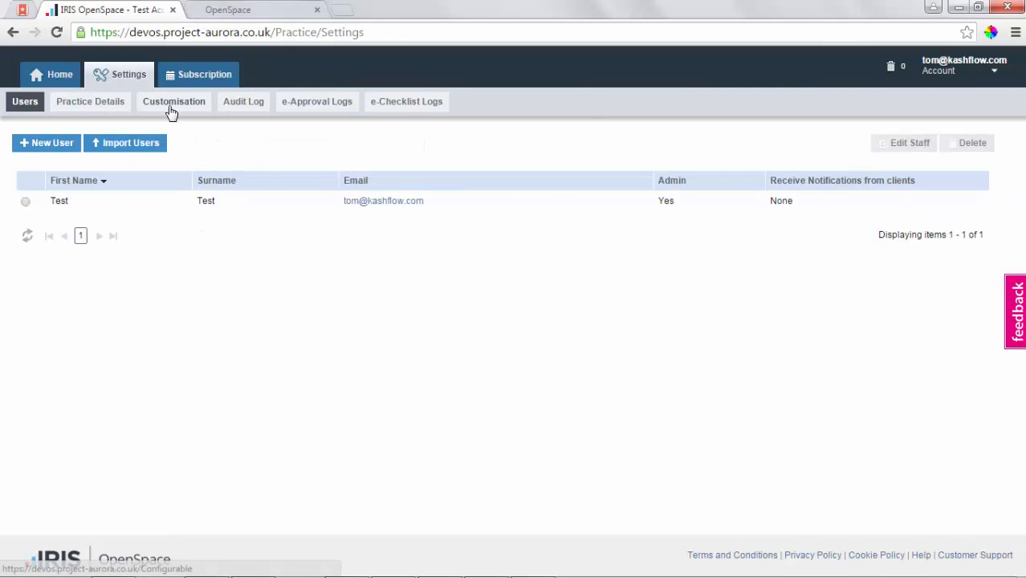
pyautogui.click(172, 110)
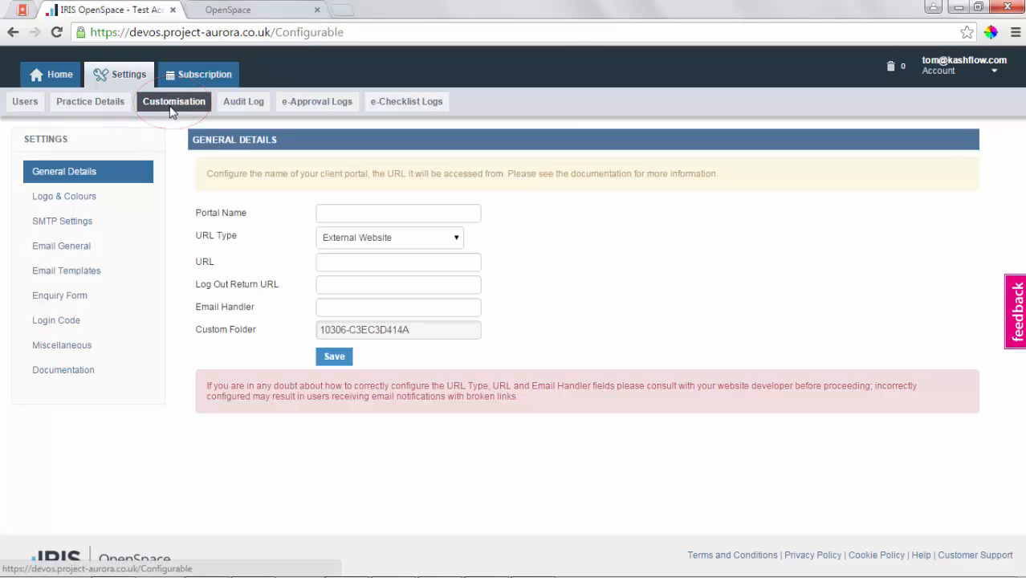
pyautogui.click(68, 302)
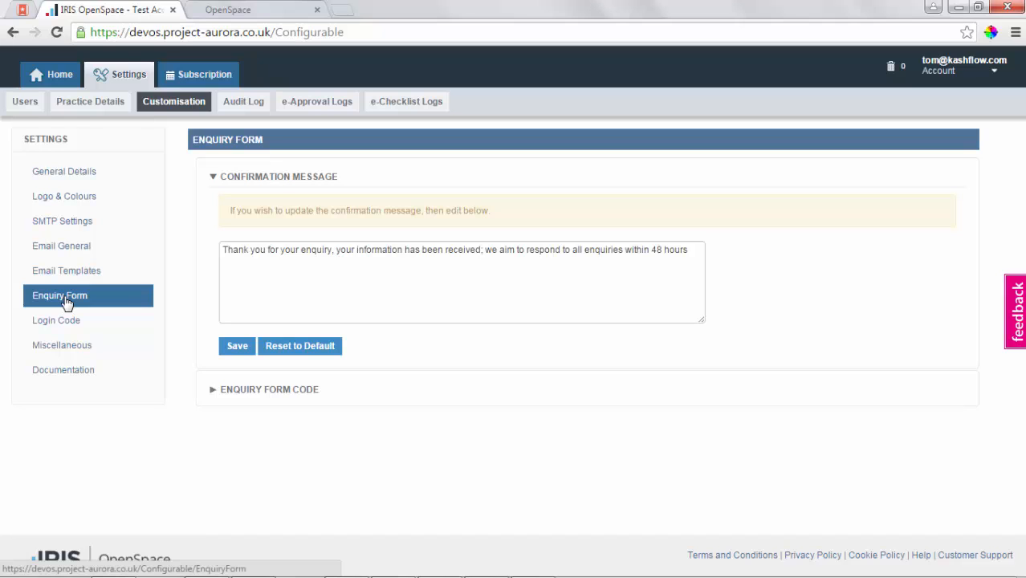
pyautogui.click(213, 393)
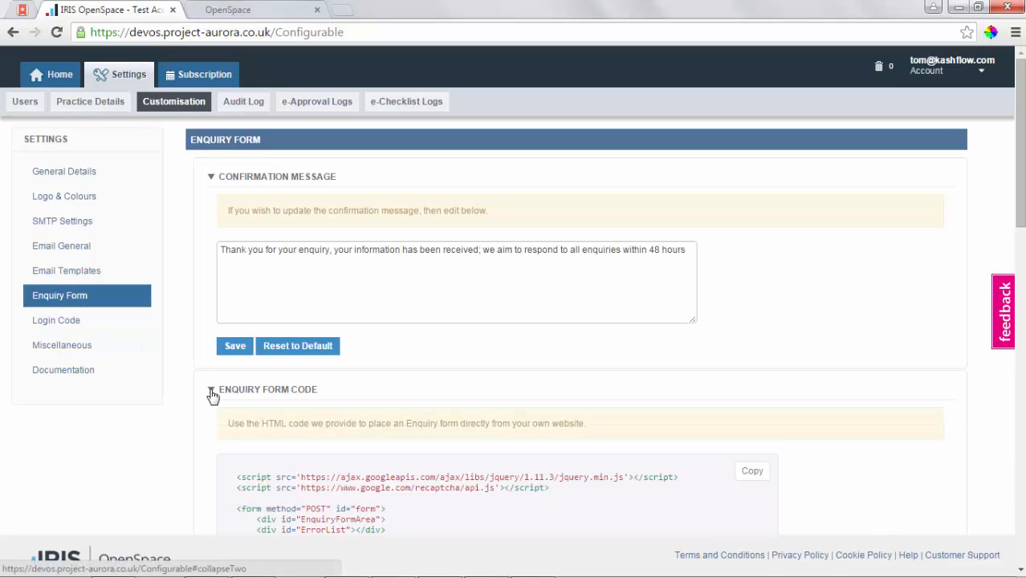
pyautogui.moveTo(1021, 191); pyautogui.dragTo(1021, 307)
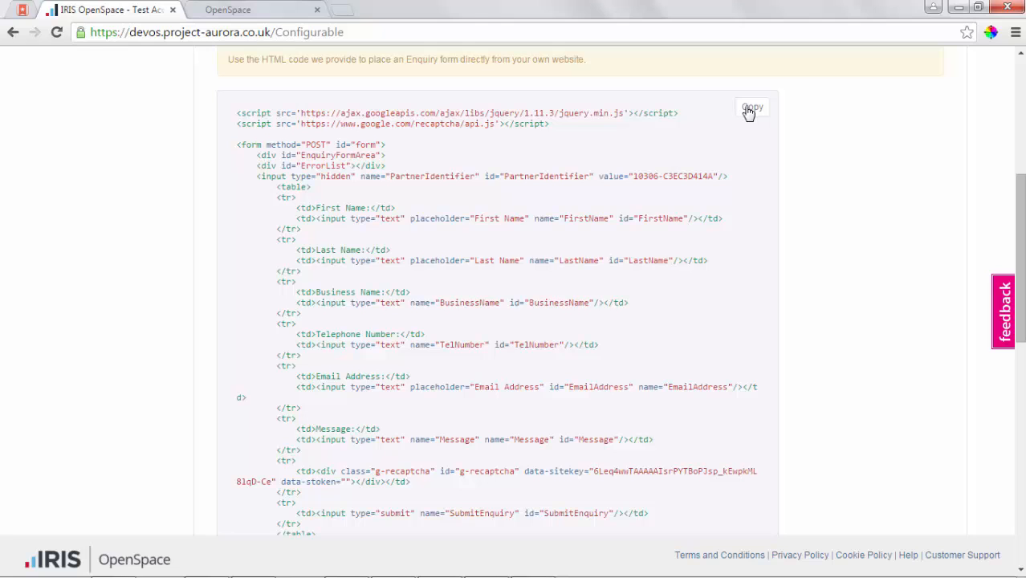
pyautogui.moveTo(1021, 224); pyautogui.dragTo(1021, 434)
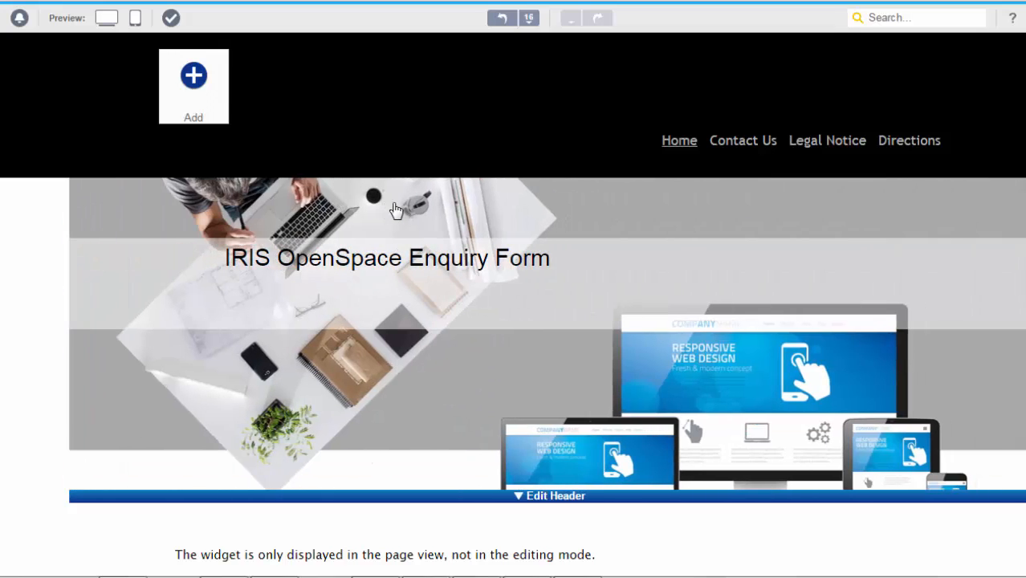
# In the website editor, open the upper HTML widget holding the enquiry form markup below the header and save it
pyautogui.scroll(-2, 396, 209)
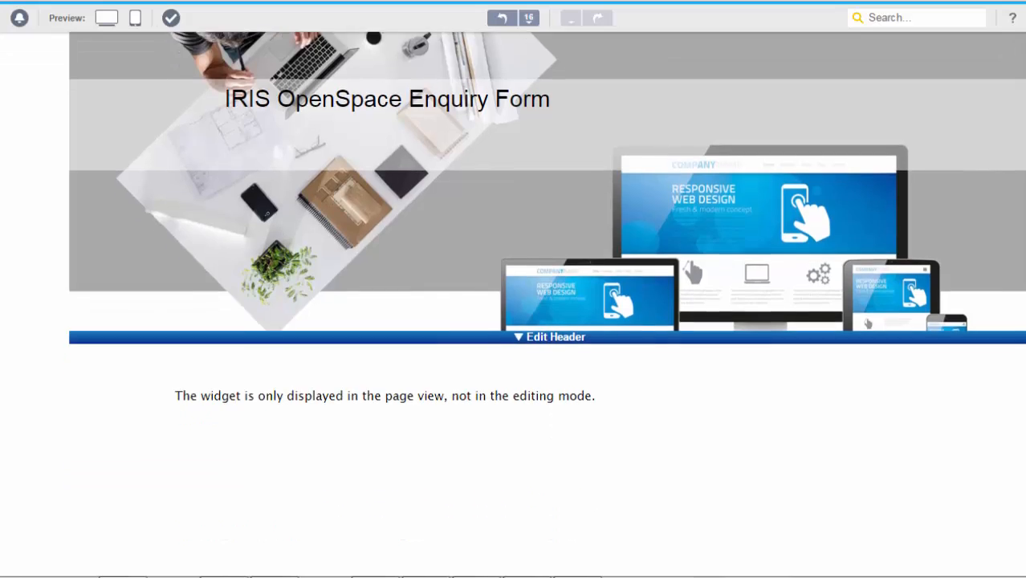
pyautogui.scroll(-1, 513, 322)
pyautogui.click(526, 289)
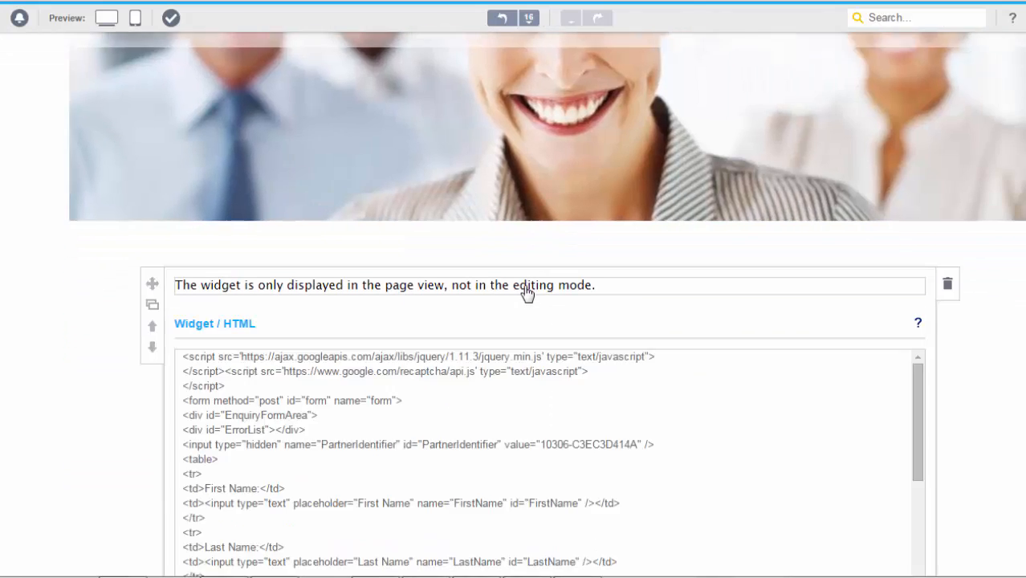
pyautogui.scroll(-2, 526, 293)
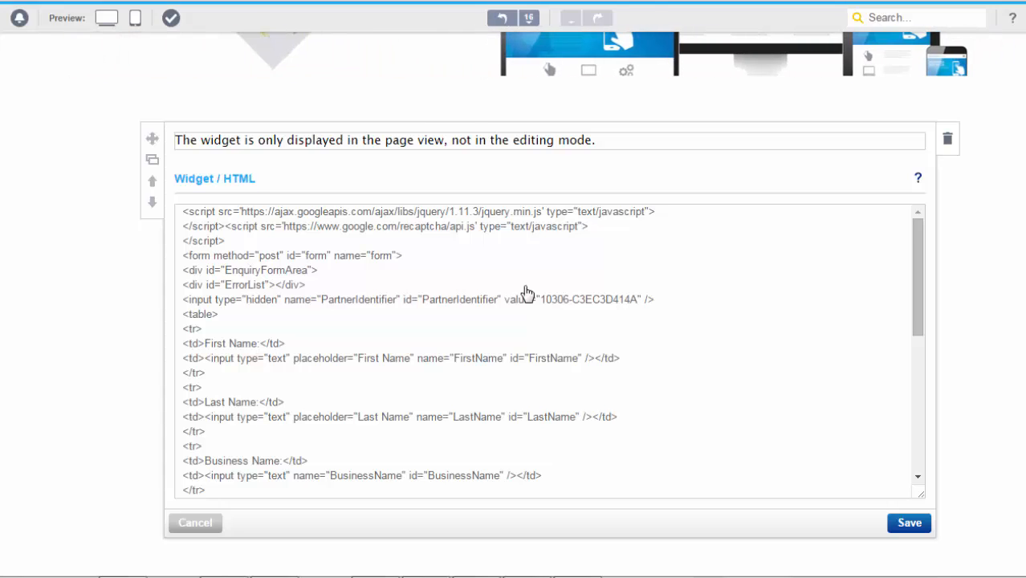
pyautogui.click(917, 526)
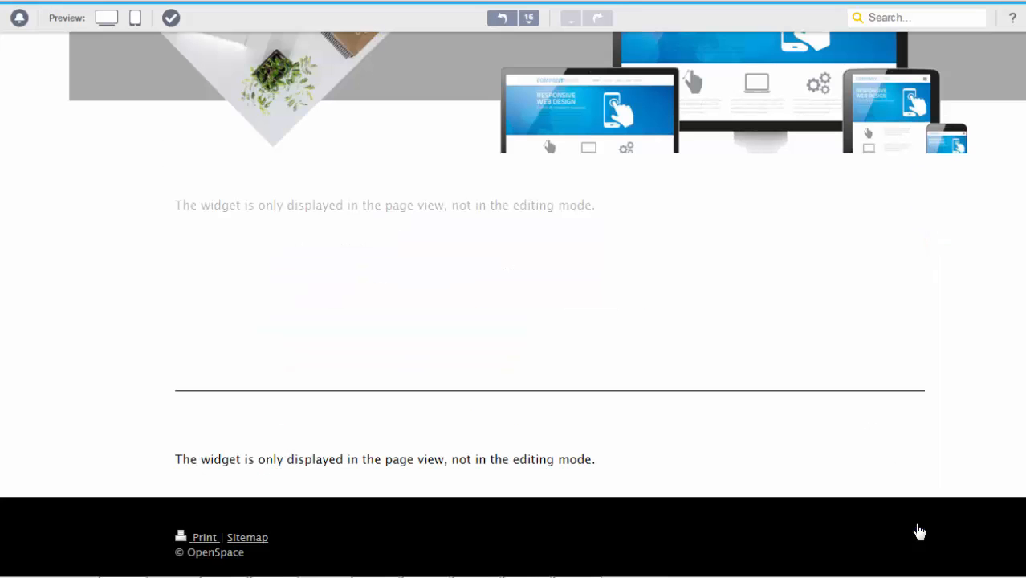
# Open the HTML widget below the divider line that holds the enquiry form's JavaScript and save it
pyautogui.moveTo(498, 472)
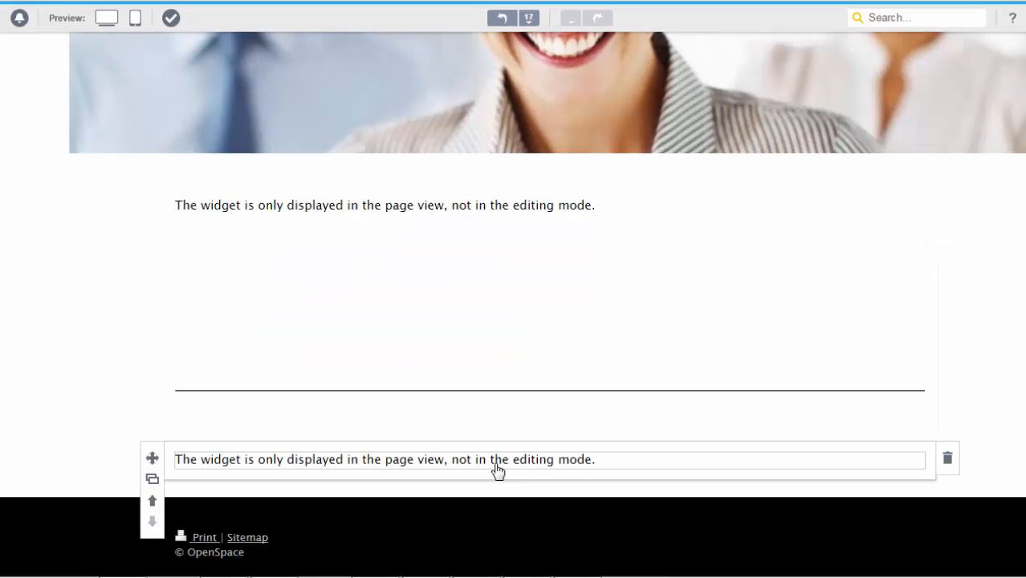
pyautogui.click(497, 472)
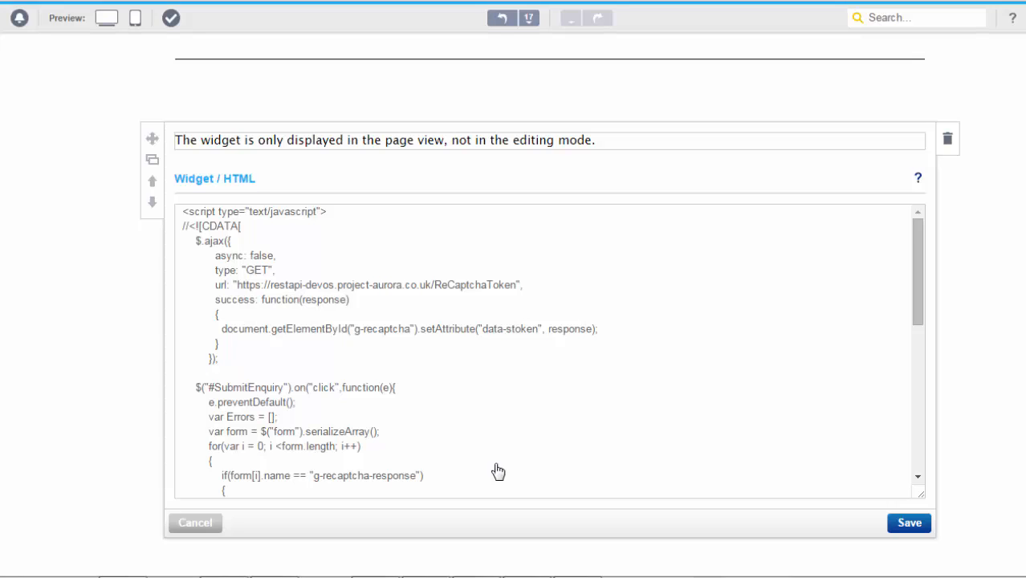
pyautogui.click(910, 524)
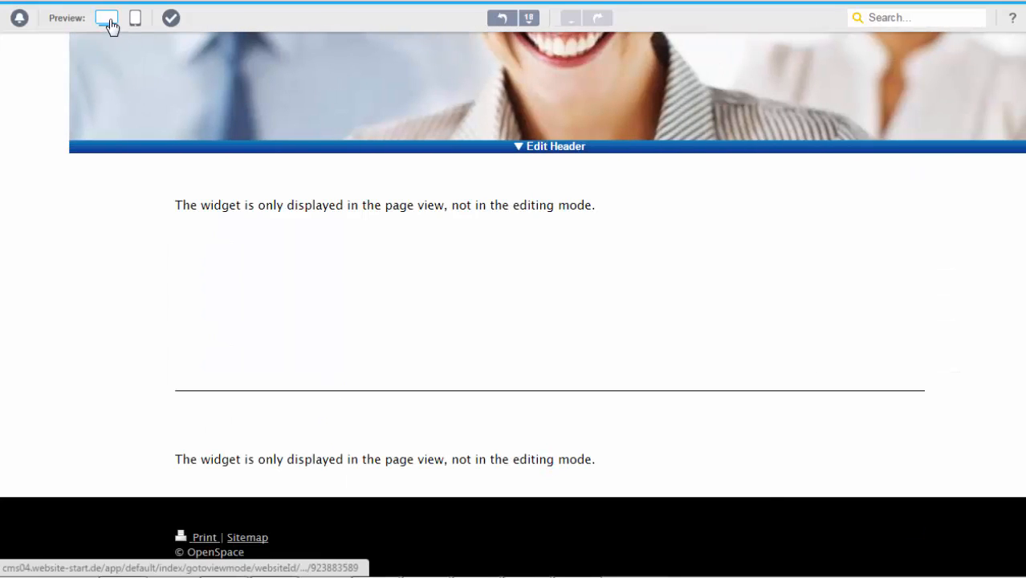
# Preview the site in desktop view, complete the enquiry form with test contact details and the message "Help!", and submit it with the reCAPTCHA confirmed
pyautogui.click(110, 27)
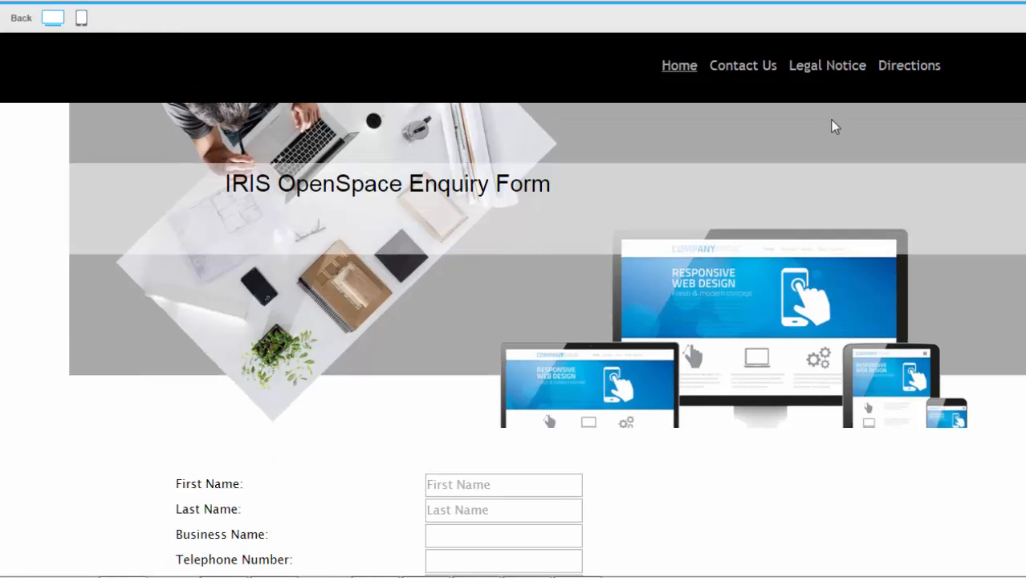
pyautogui.scroll(-3, 513, 304)
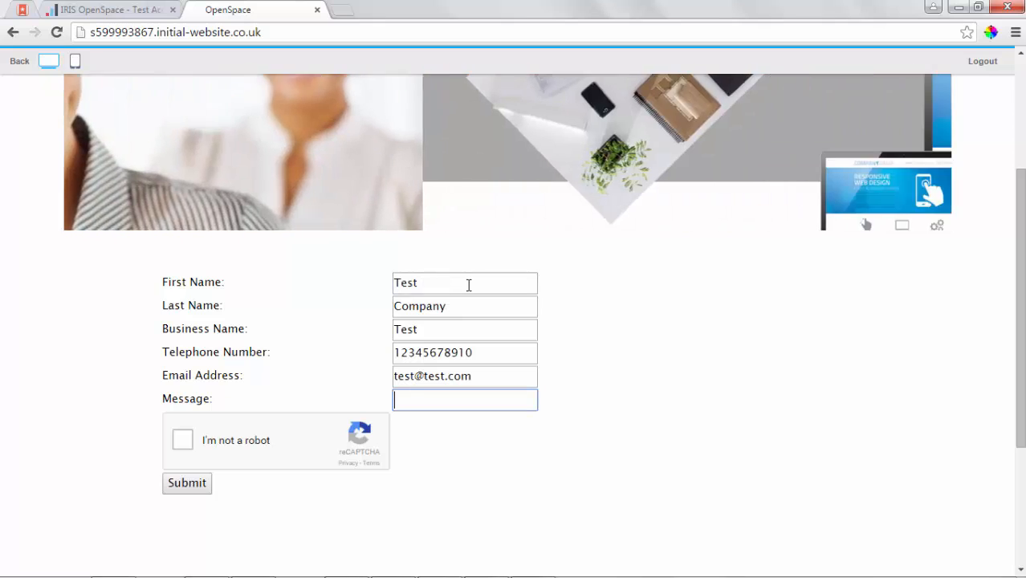
pyautogui.write('Help')
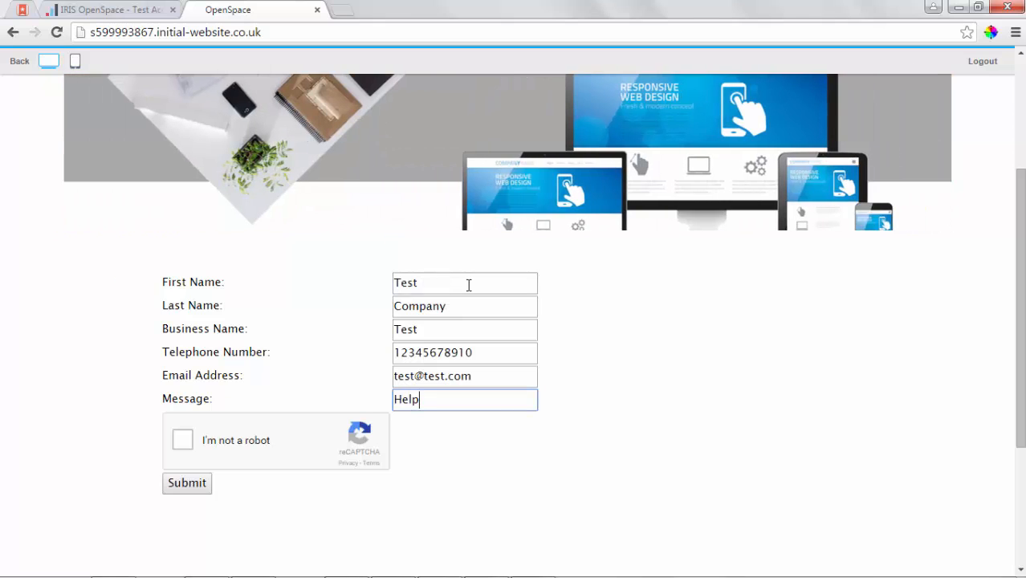
pyautogui.write('!')
pyautogui.click(183, 441)
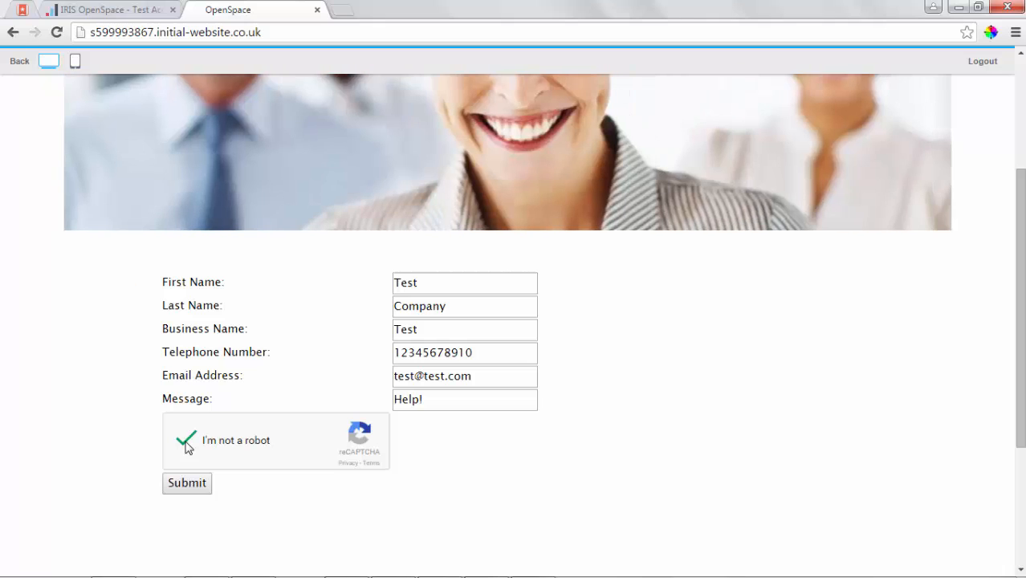
pyautogui.click(187, 484)
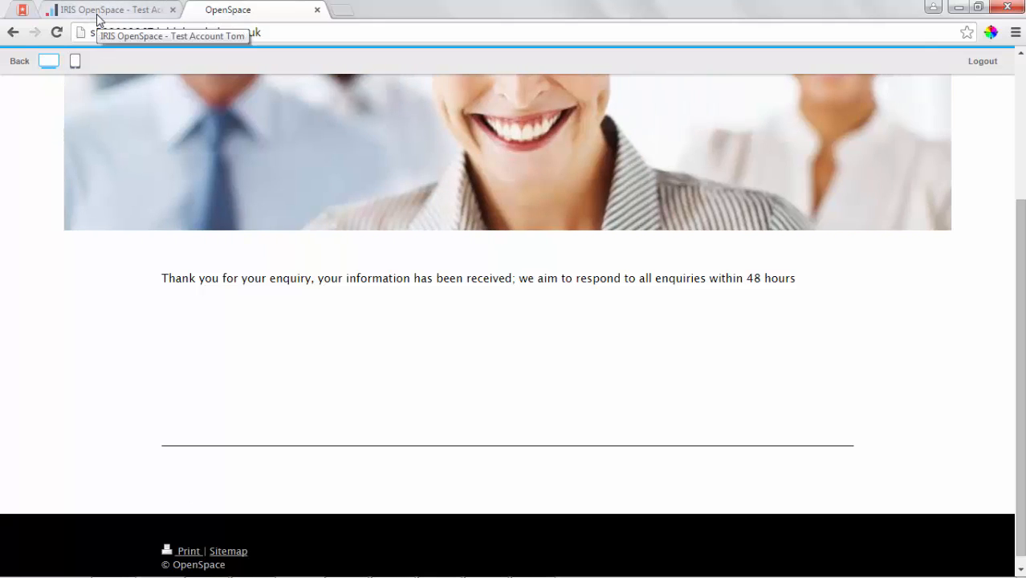
# Switch back to IRIS OpenSpace and open the details of the test enquiry listed under the new website enquiries
pyautogui.click(96, 10)
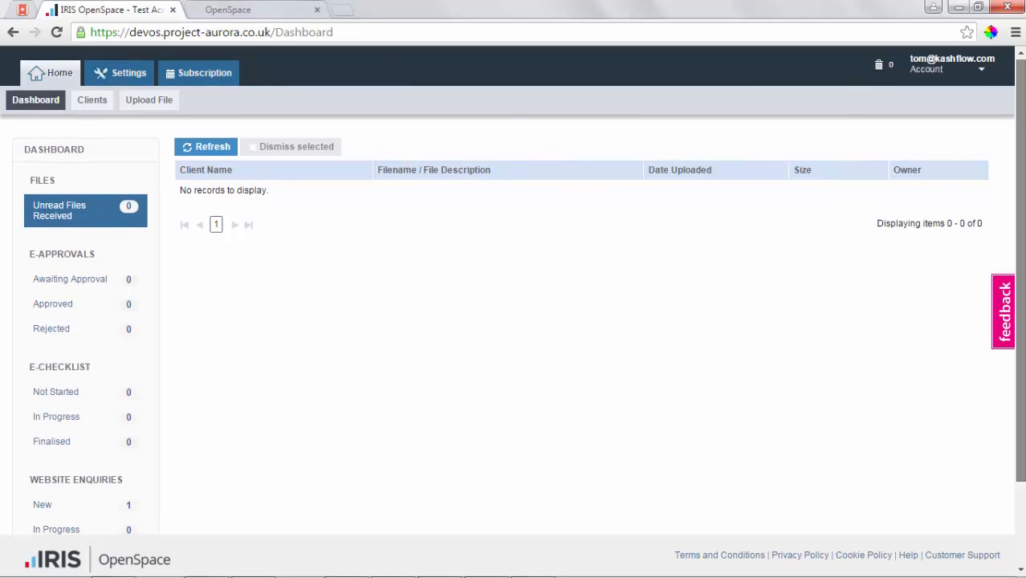
pyautogui.scroll(-2, 1021, 176)
pyautogui.click(69, 406)
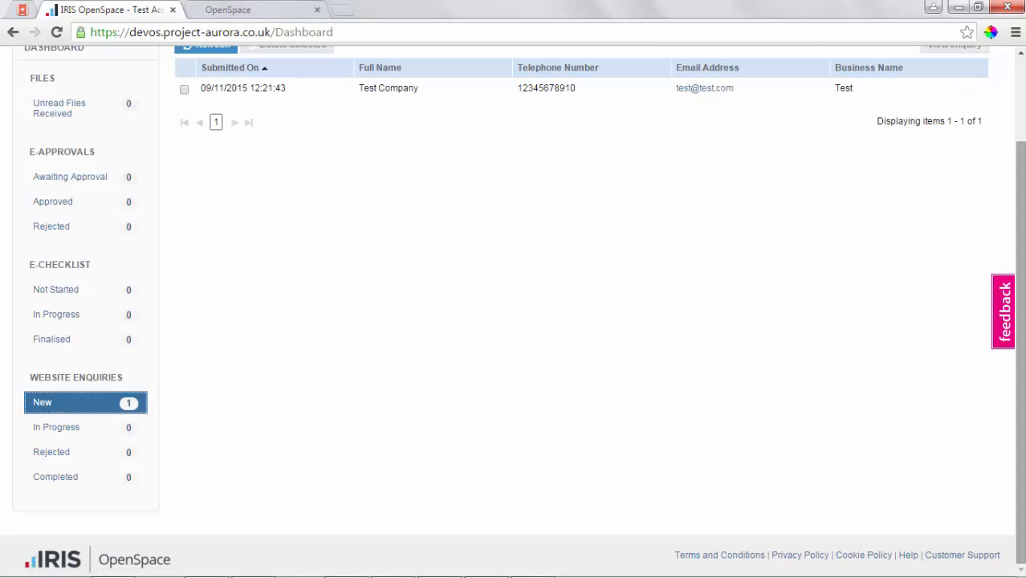
pyautogui.scroll(2, 1022, 178)
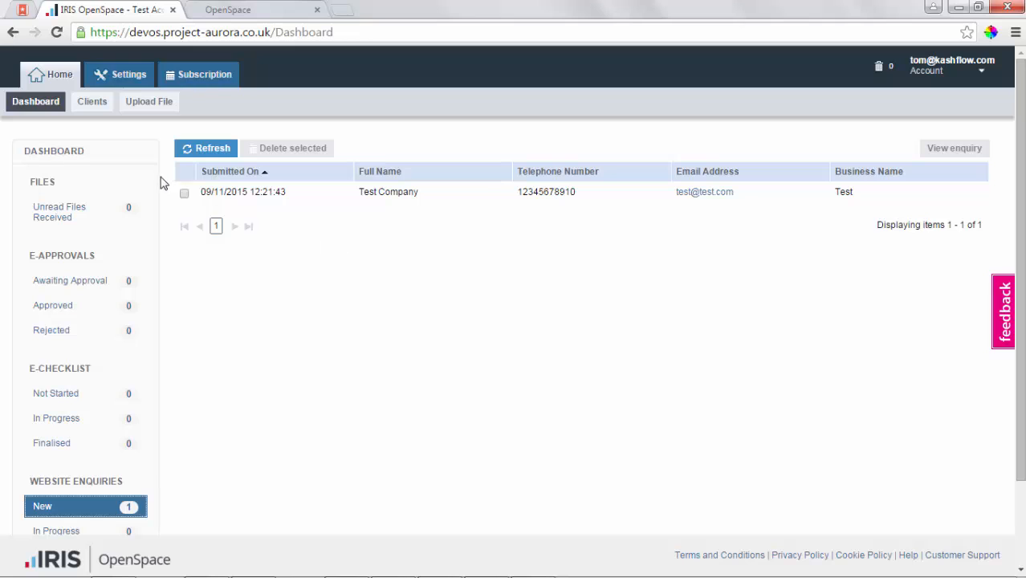
pyautogui.click(184, 194)
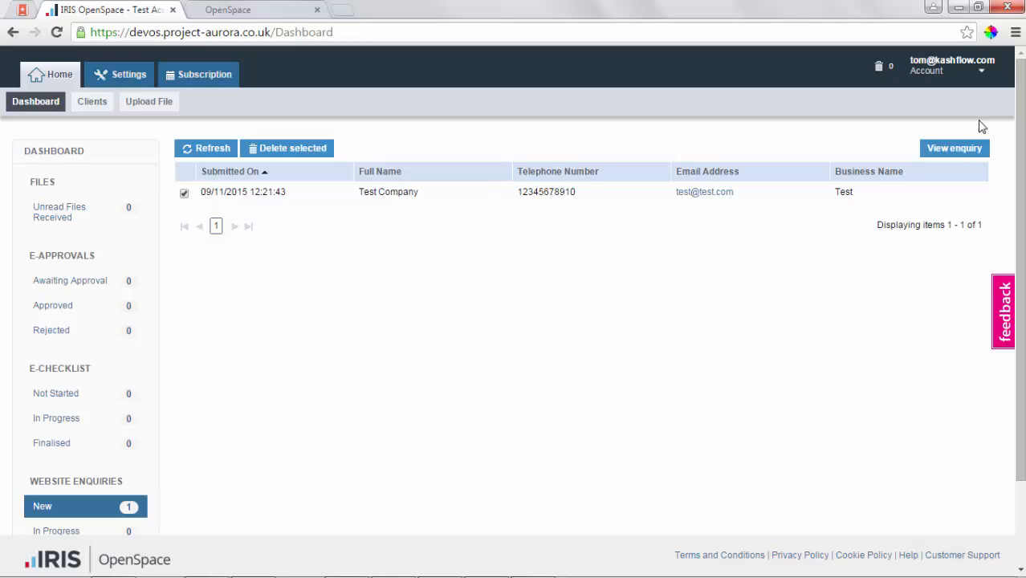
pyautogui.click(958, 161)
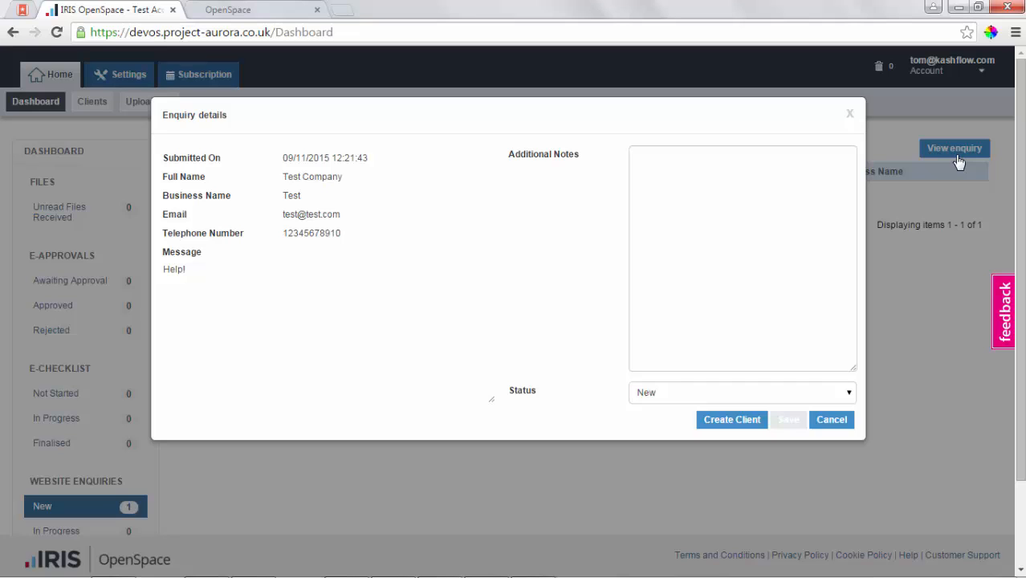
# Add the note "Customer contacted today" to the enquiry and create a client from it with the prefilled details
pyautogui.click(753, 166)
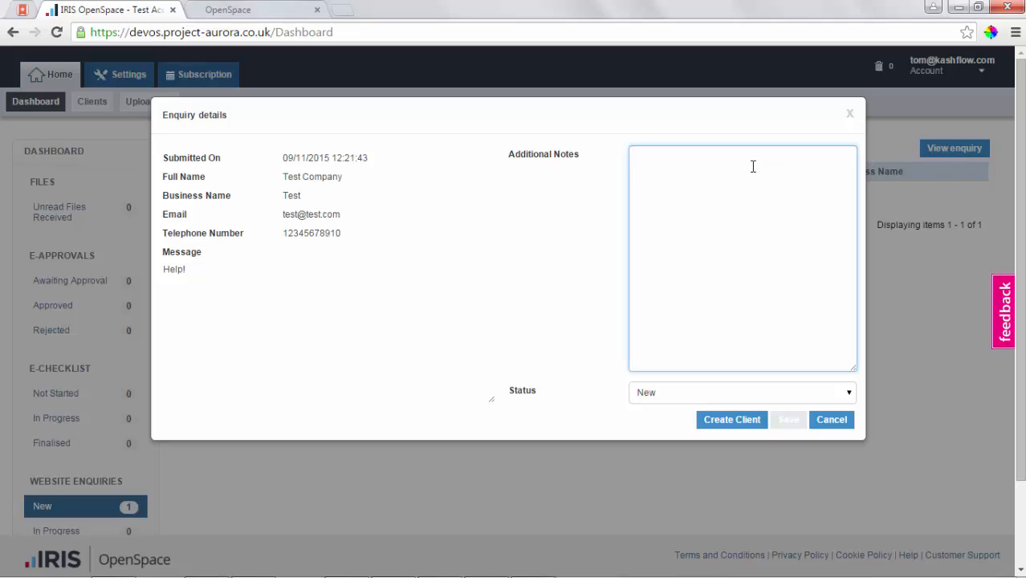
pyautogui.write('Customer contacted today')
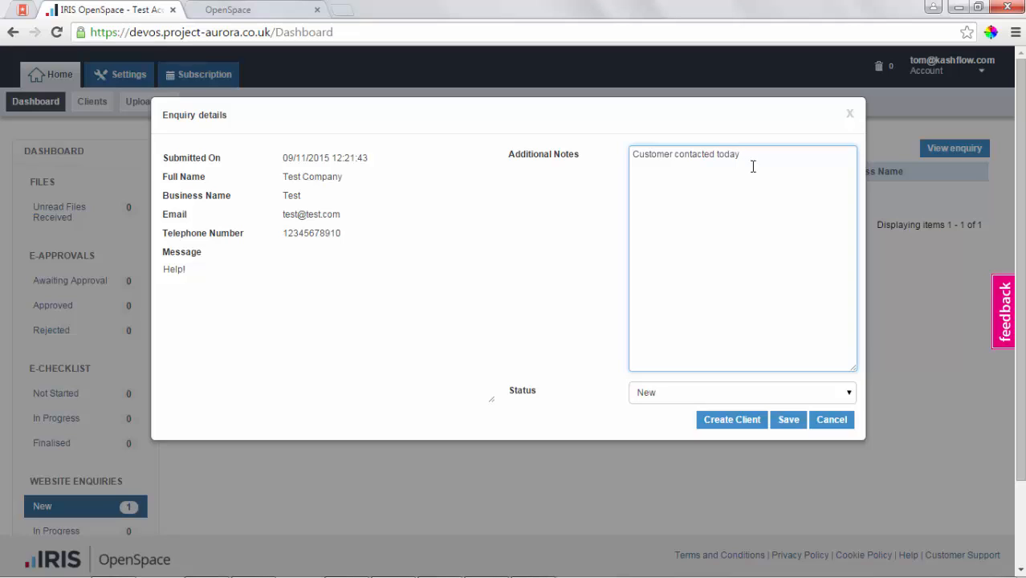
pyautogui.click(768, 398)
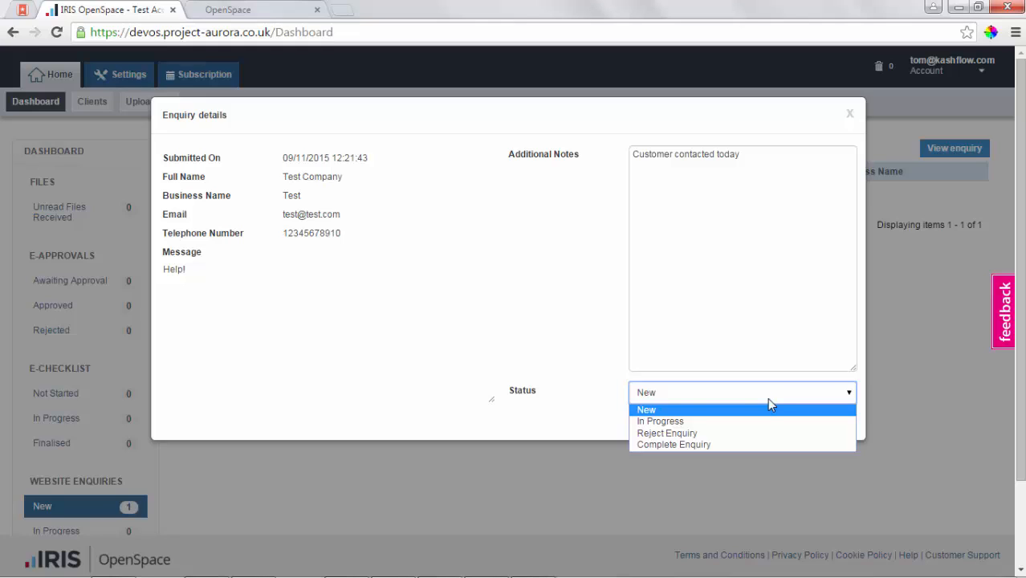
pyautogui.click(565, 337)
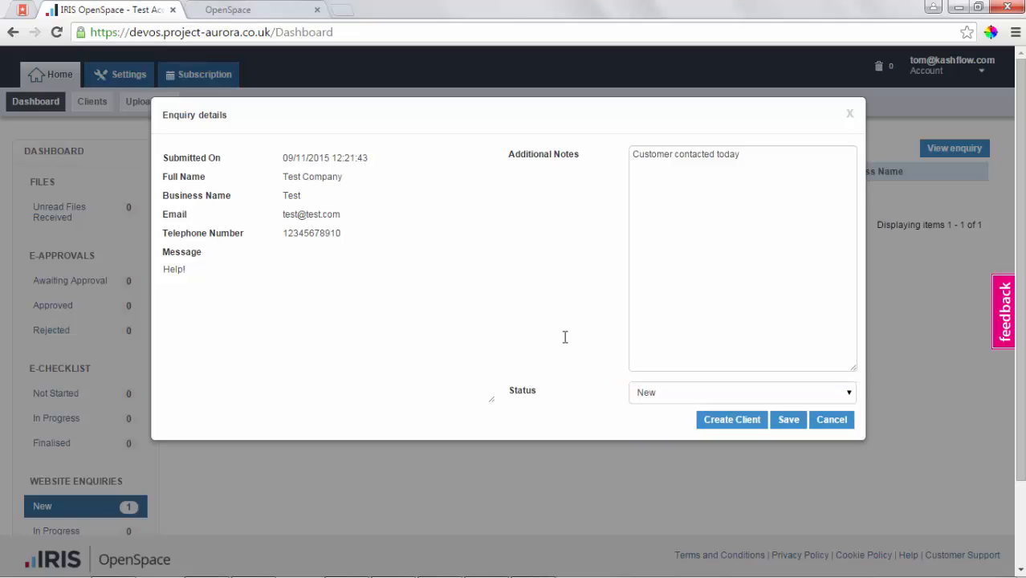
pyautogui.click(749, 421)
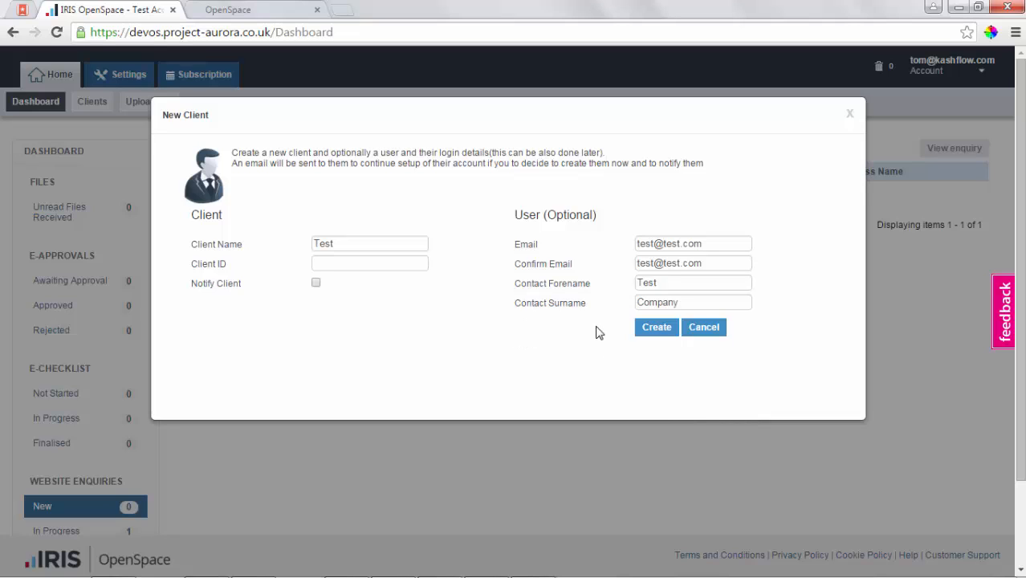
pyautogui.click(656, 327)
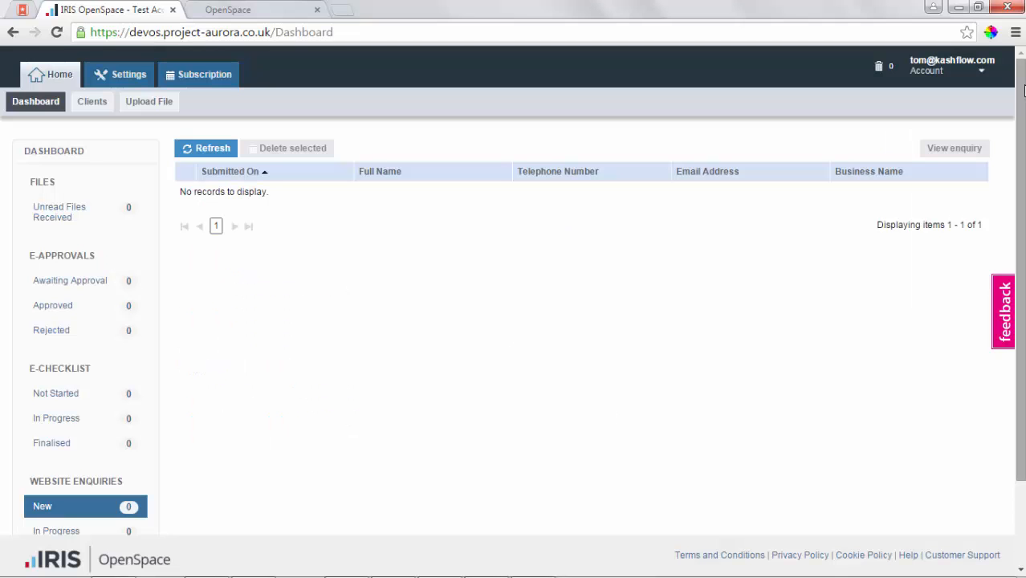
# Permanently delete the test enquiry from the completed website enquiries
pyautogui.scroll(-3, 1023, 96)
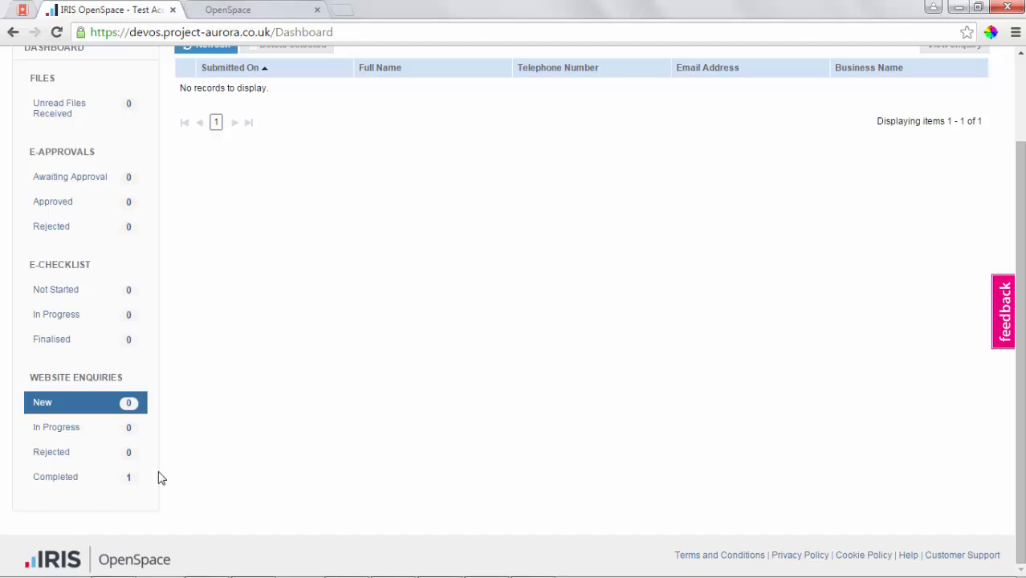
pyautogui.click(117, 480)
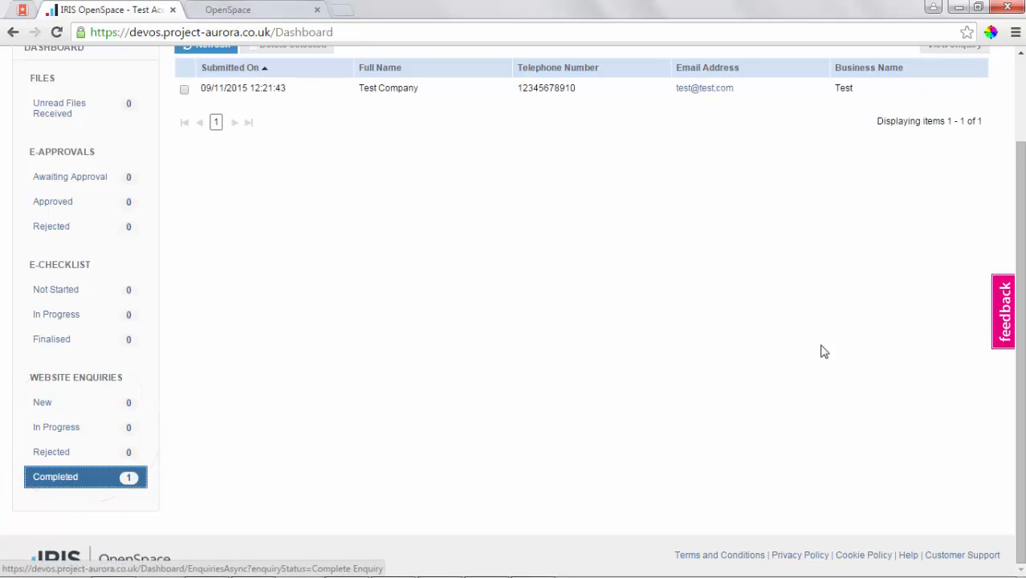
pyautogui.moveTo(1022, 269); pyautogui.dragTo(1021, 185)
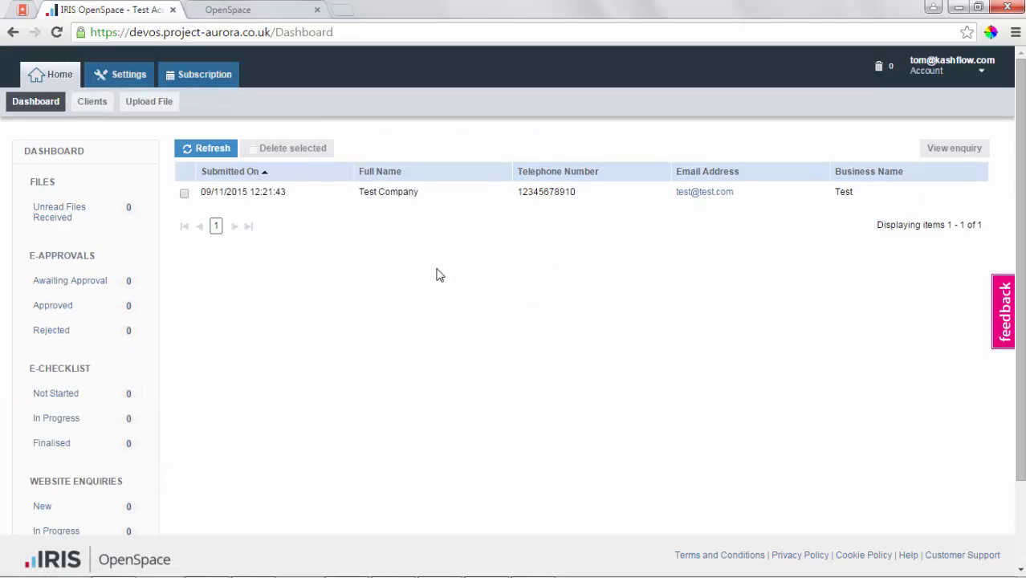
pyautogui.click(185, 194)
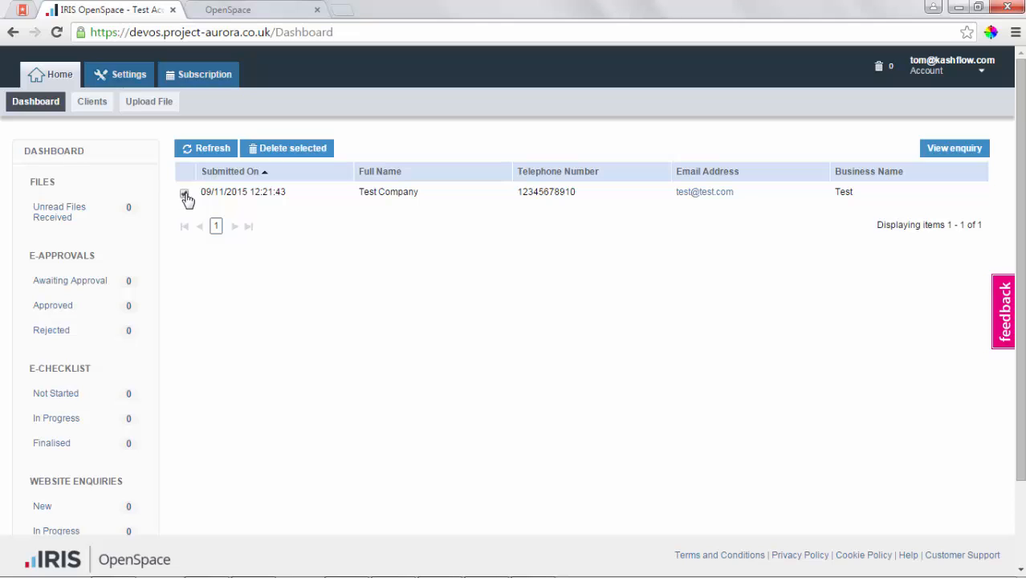
pyautogui.click(277, 152)
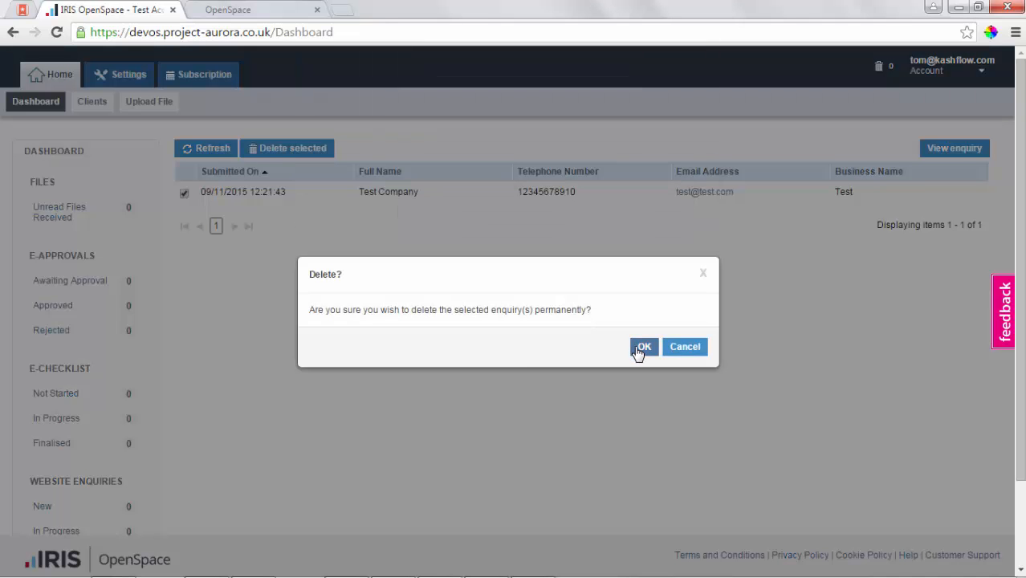
pyautogui.click(642, 348)
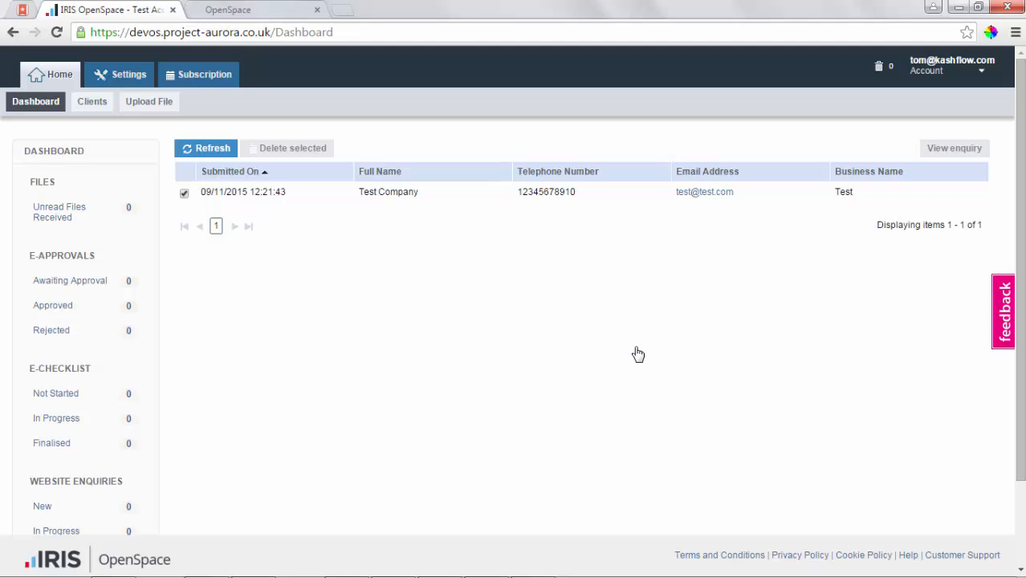